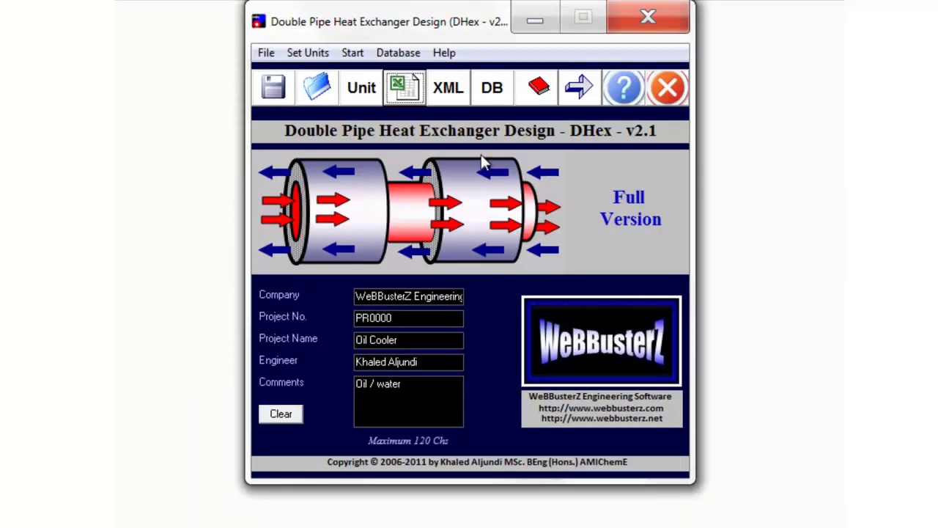
# - View the window for importing XML physical property files, and close it without importing anything
pyautogui.click(453, 88)
pyautogui.moveTo(117, 4); pyautogui.dragTo(501, 50)
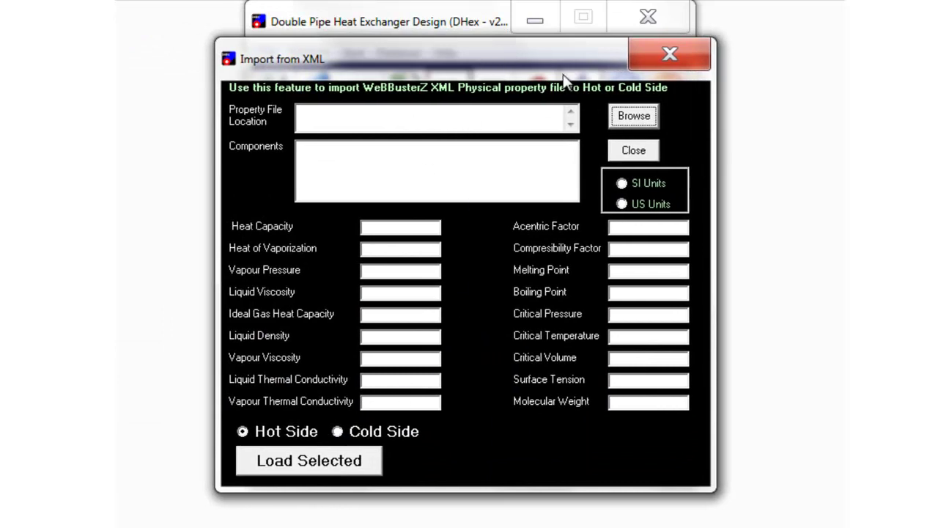
pyautogui.click(667, 55)
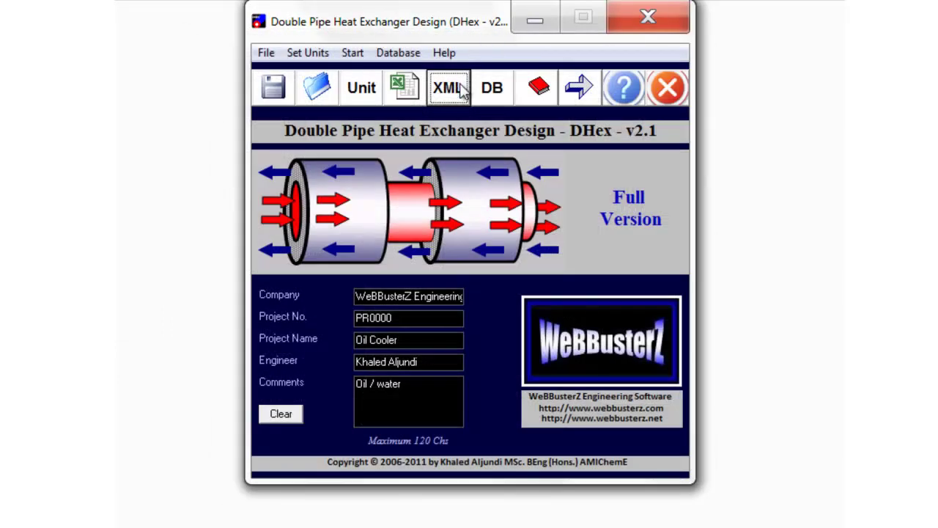
# - Examine the database's Benzene and Toluene records, the 48.3 and 88.9 pipe sizes and the form for adding components, and close the database
pyautogui.click(492, 92)
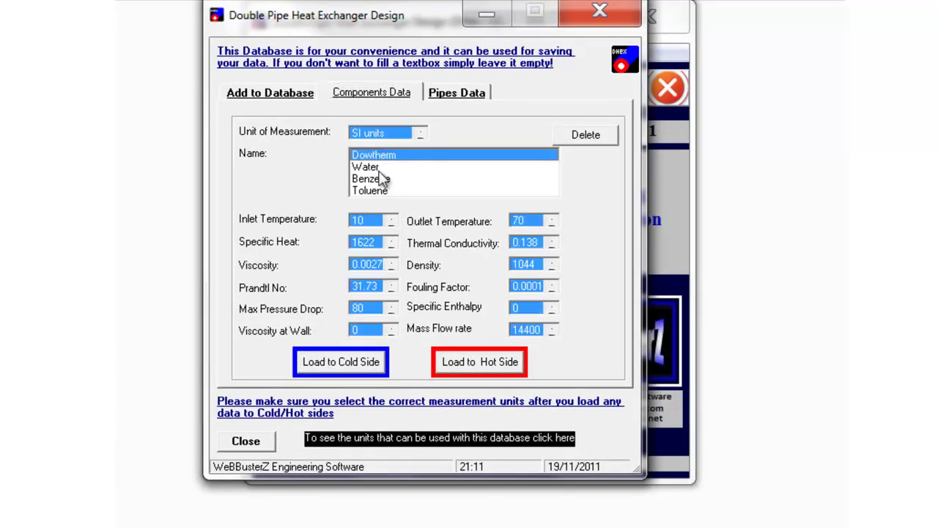
pyautogui.click(383, 180)
pyautogui.click(385, 192)
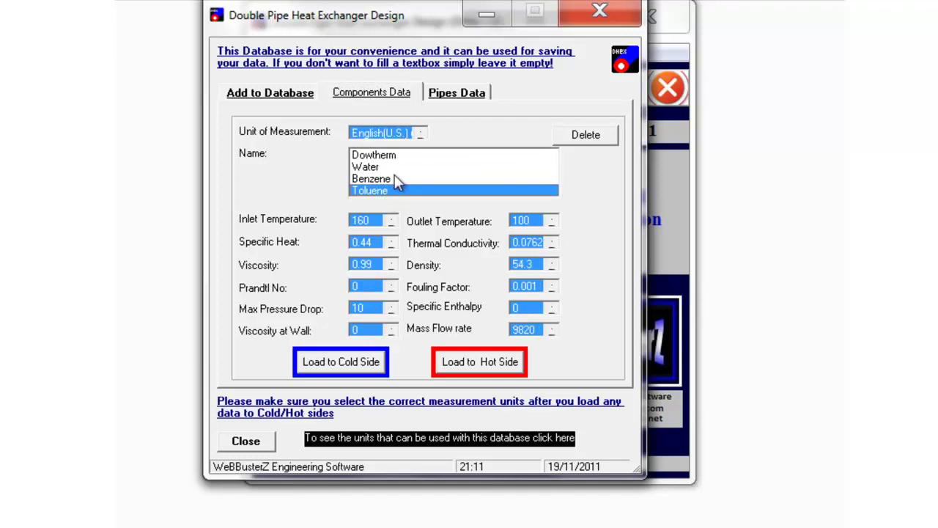
pyautogui.click(460, 95)
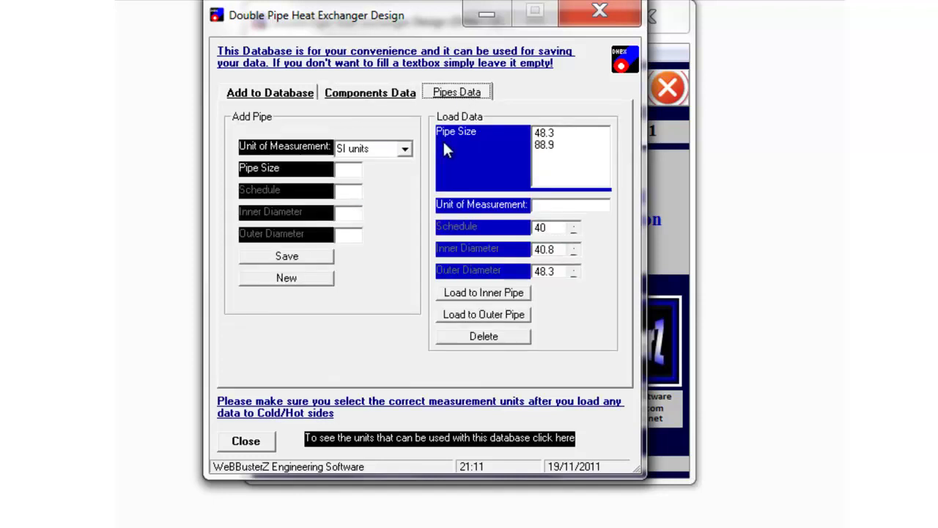
pyautogui.click(544, 138)
pyautogui.click(541, 151)
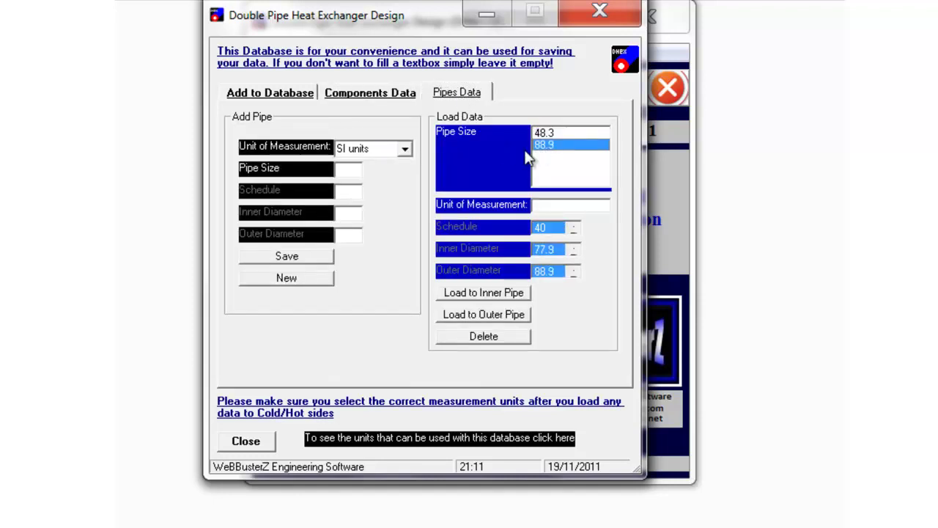
pyautogui.click(263, 91)
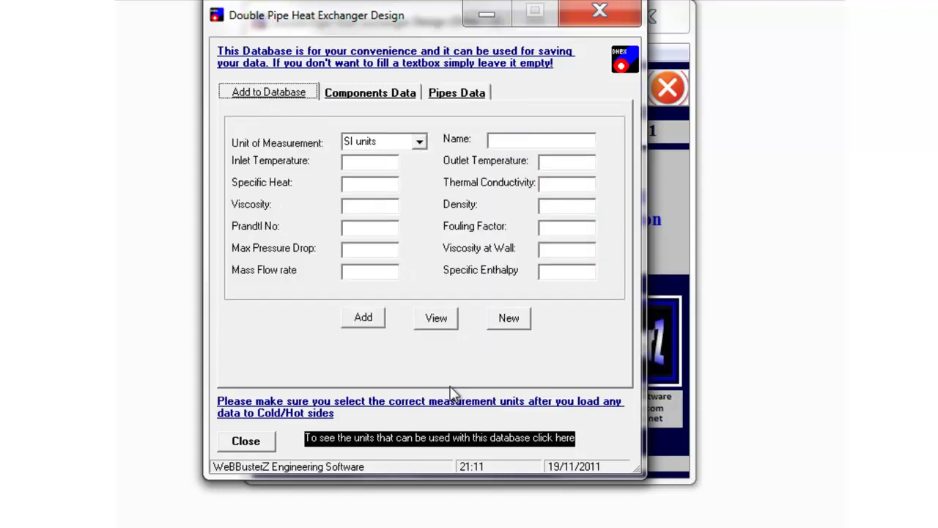
pyautogui.click(269, 444)
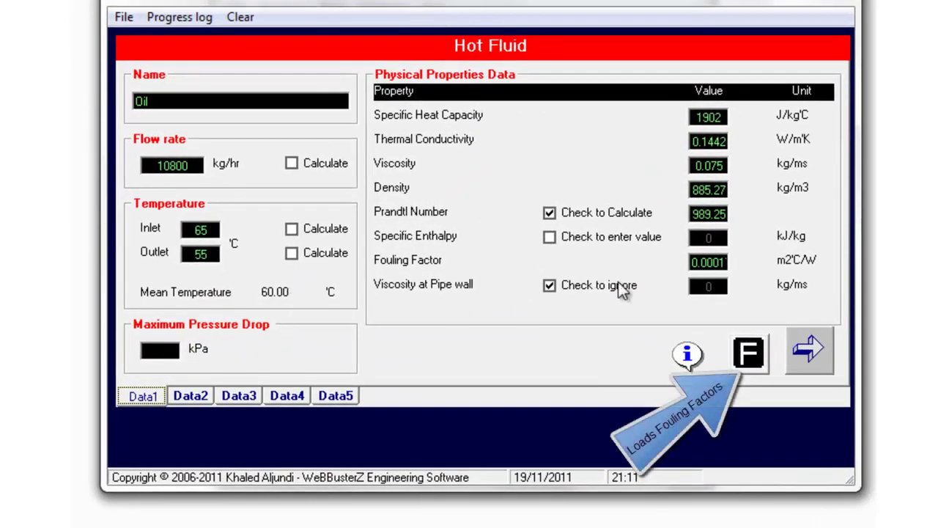
# - Set the hot fluid's Prandtl number to be calculated and its maximum pressure drop to 100 kPa
pyautogui.click(559, 218)
pyautogui.click(559, 219)
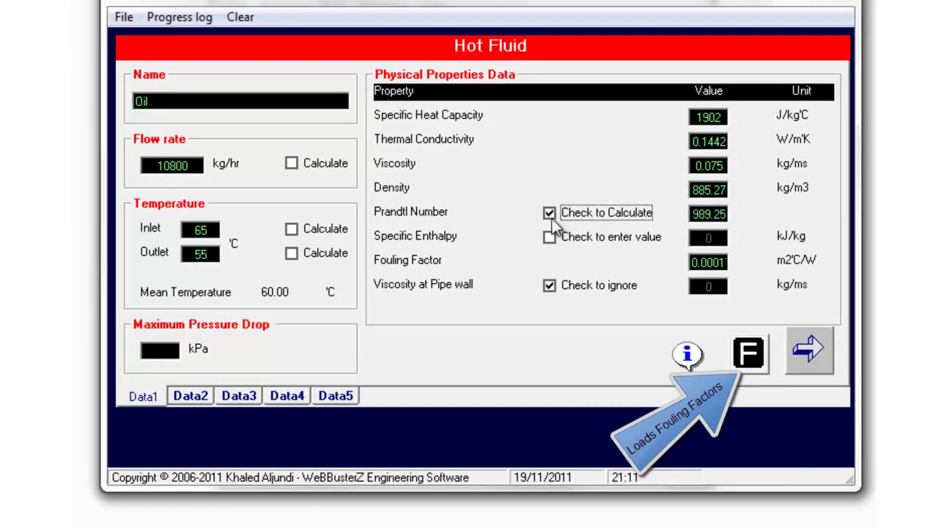
pyautogui.click(167, 352)
pyautogui.write('100')
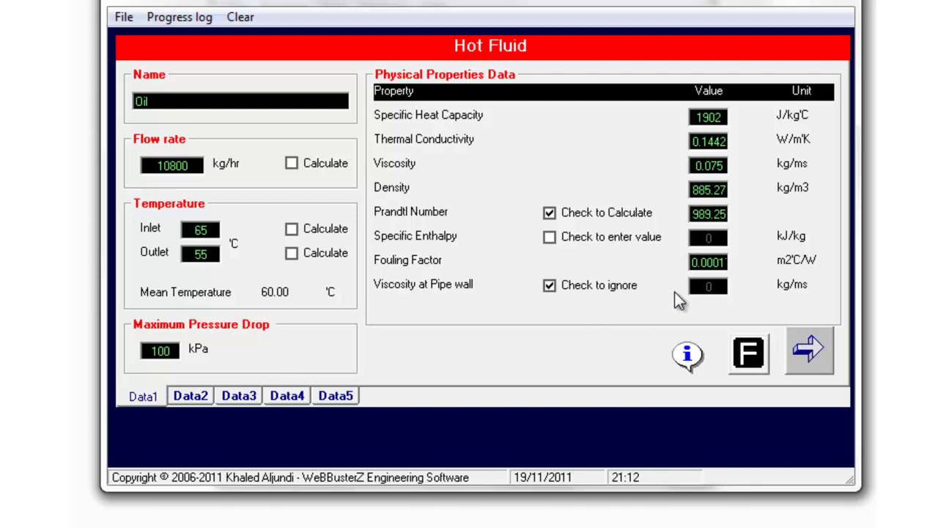
# - Set the cold fluid's flow rate and Prandtl number to be calculated, with a maximum pressure drop of 100 kPa
pyautogui.click(818, 359)
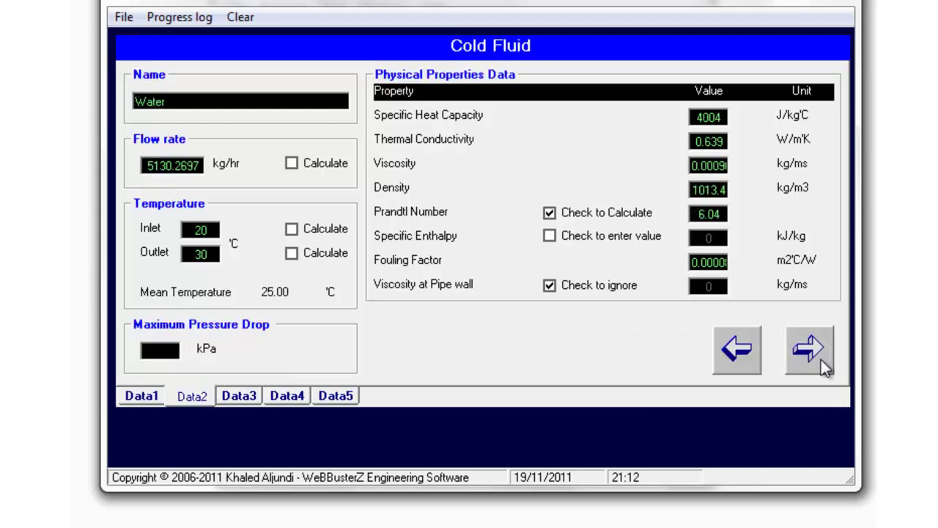
pyautogui.click(294, 163)
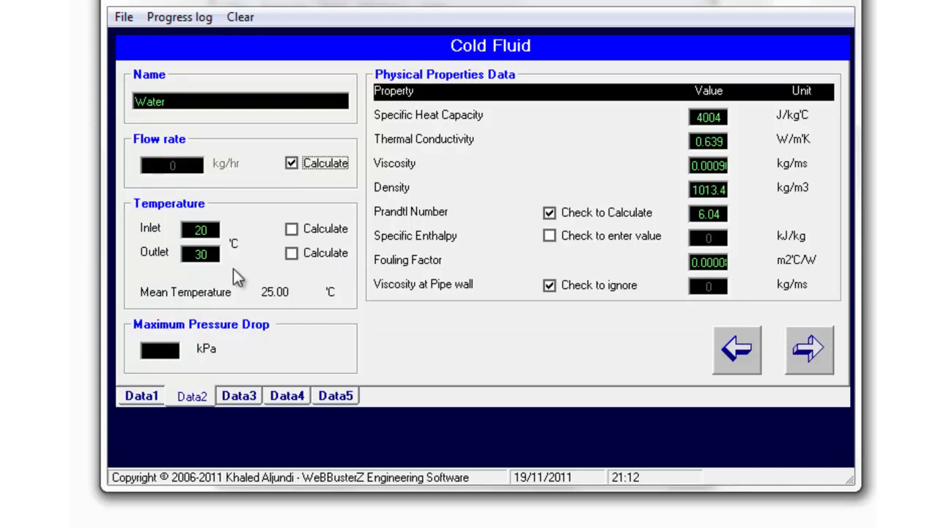
pyautogui.click(156, 350)
pyautogui.click(550, 213)
pyautogui.click(551, 213)
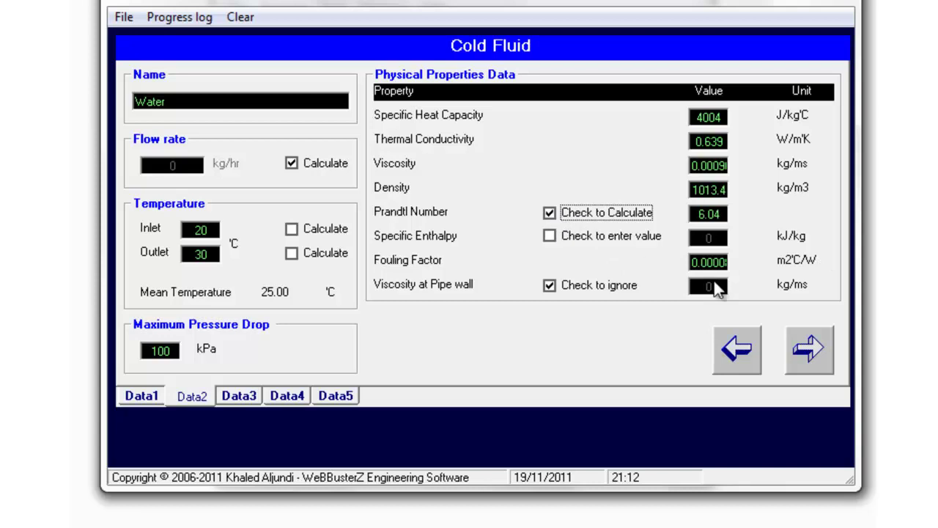
# - Use the software IPS specification for the pipes and proceed to the pipe size selection
pyautogui.click(810, 352)
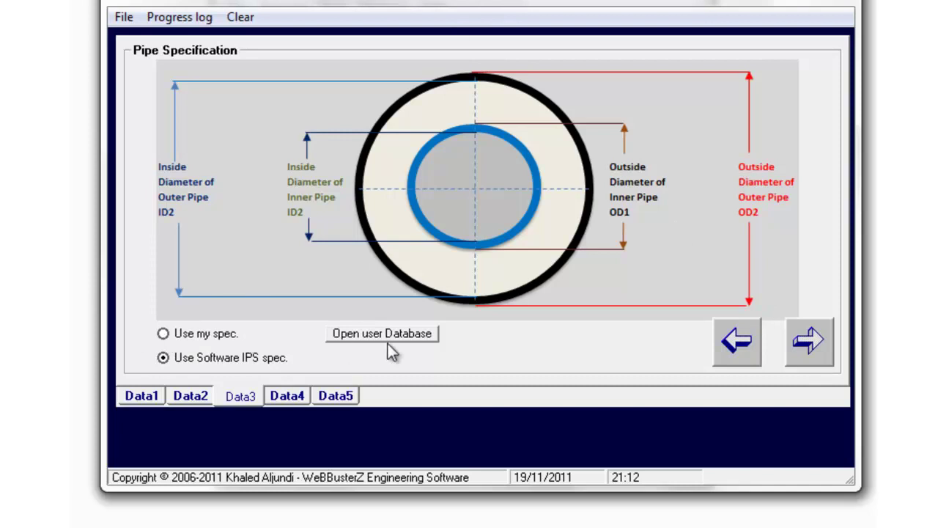
pyautogui.click(167, 358)
pyautogui.click(810, 341)
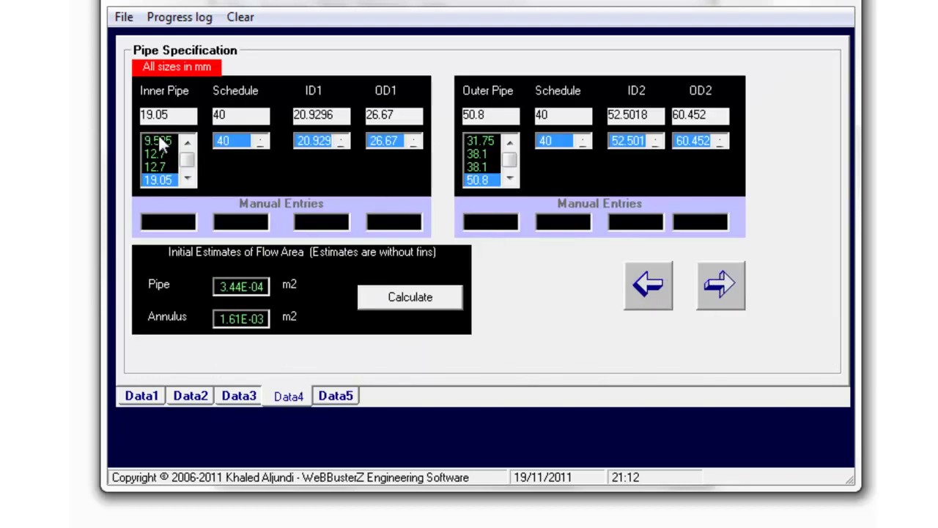
# - Look through the available inner pipe sizes and select the 19.05 mm, schedule 40 inner pipe
pyautogui.click(193, 178)
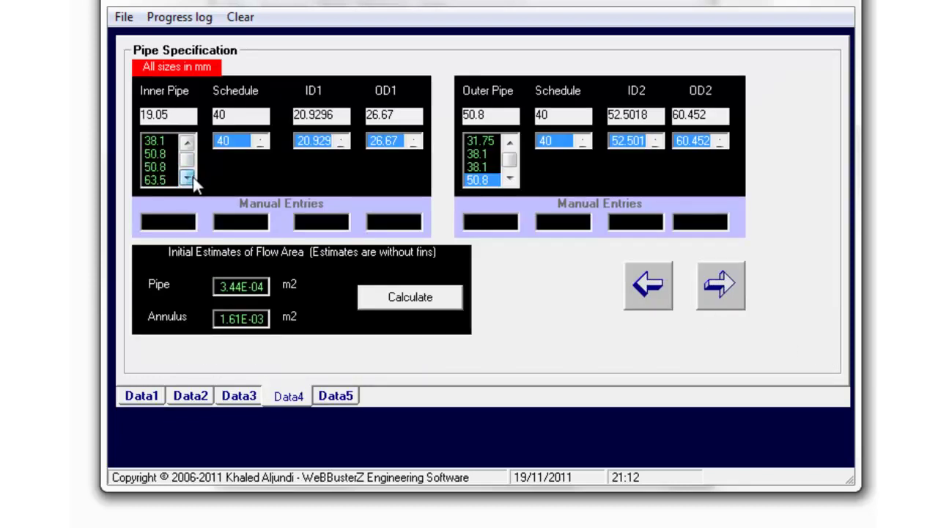
pyautogui.click(192, 178)
pyautogui.click(189, 178)
pyautogui.click(189, 178)
pyautogui.click(190, 178)
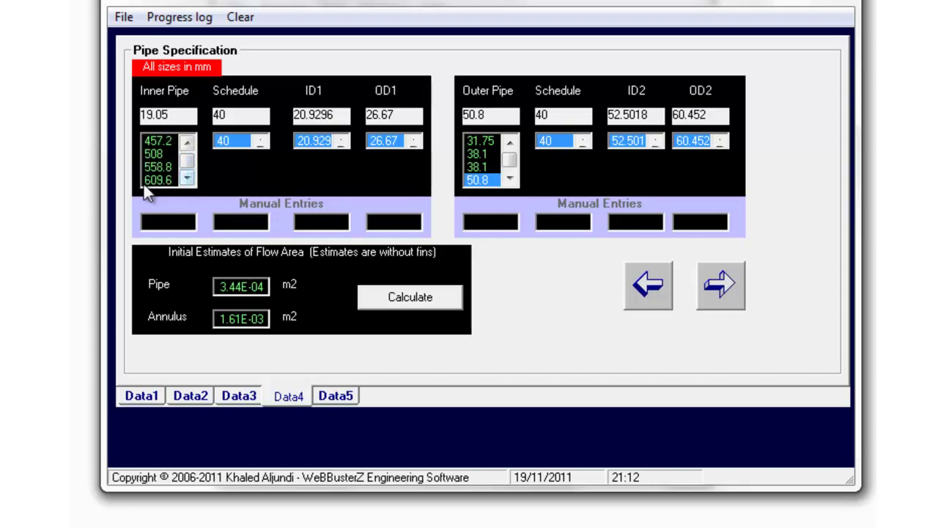
pyautogui.moveTo(190, 144); pyautogui.dragTo(190, 143)
pyautogui.moveTo(188, 180); pyautogui.dragTo(188, 180)
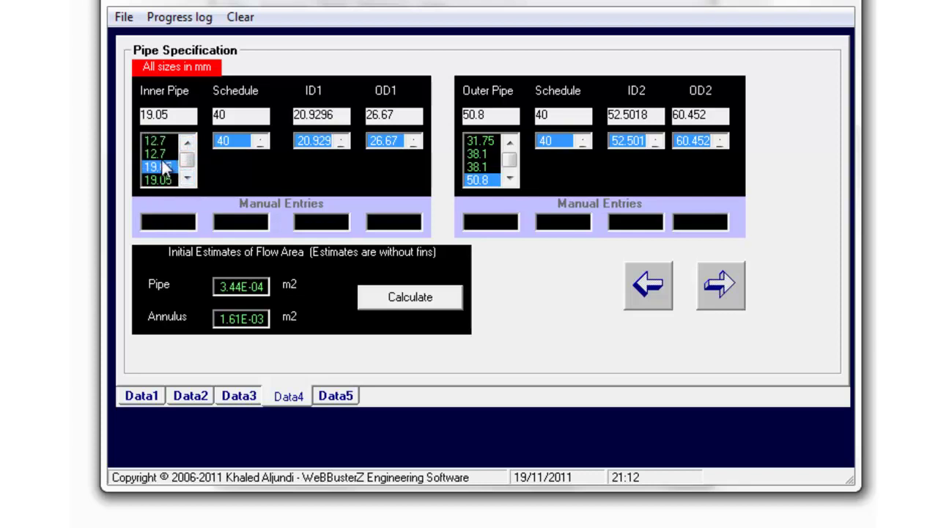
pyautogui.click(163, 159)
pyautogui.click(163, 167)
# - Look through the outer pipe sizes, keep 50.8 mm schedule 40, and calculate the initial flow area estimates
pyautogui.click(510, 179)
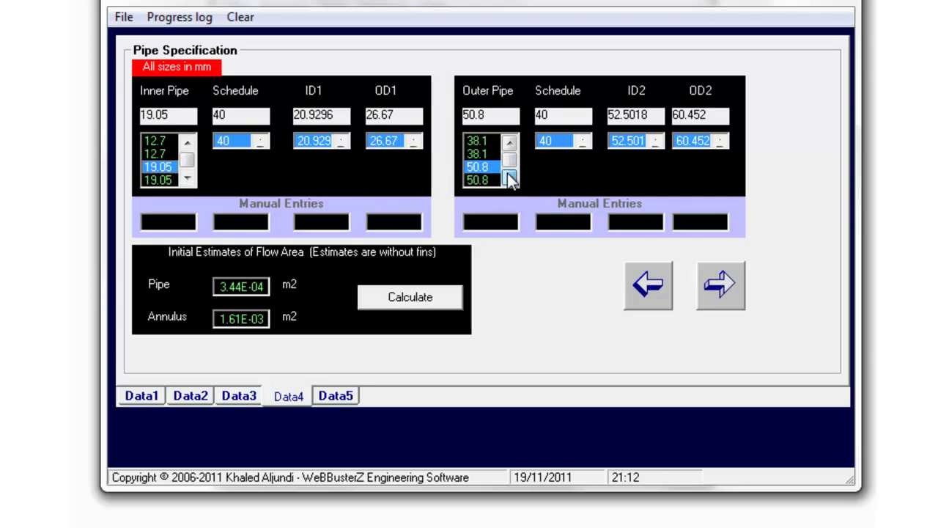
pyautogui.moveTo(509, 179); pyautogui.dragTo(510, 179)
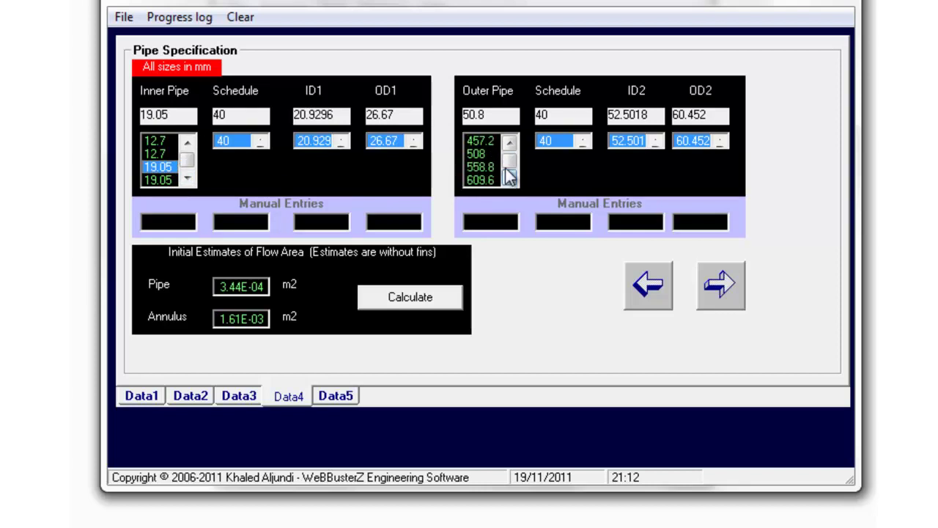
pyautogui.moveTo(508, 143); pyautogui.dragTo(509, 143)
pyautogui.click(509, 178)
pyautogui.click(510, 179)
pyautogui.click(510, 178)
pyautogui.click(409, 298)
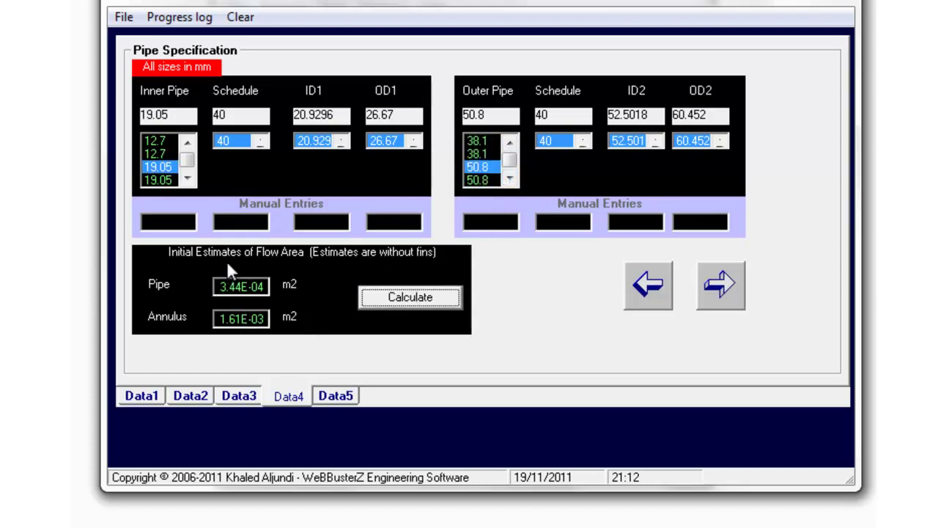
# - Try the flow area estimate with a 12.7 mm schedule 80 inner pipe, and recalculate with 19.05 mm schedule 40
pyautogui.click(155, 151)
pyautogui.click(429, 305)
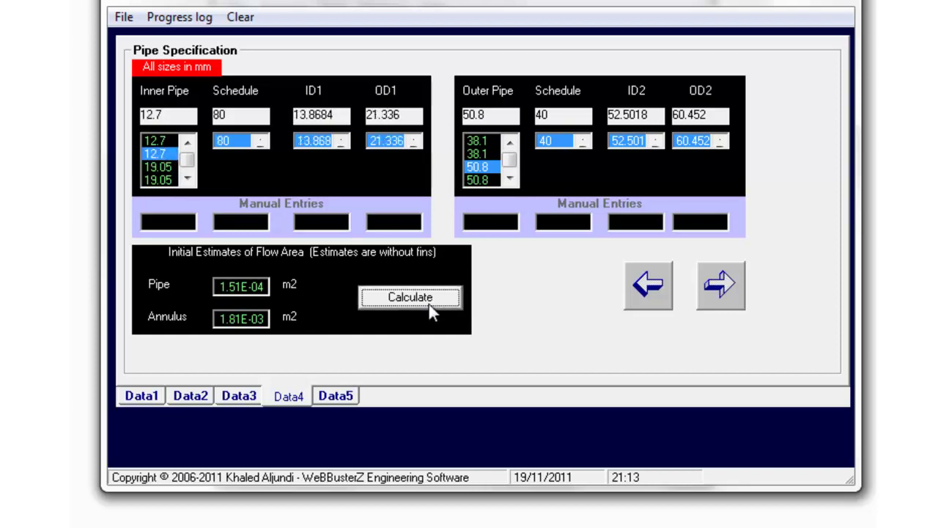
pyautogui.click(157, 167)
pyautogui.click(423, 301)
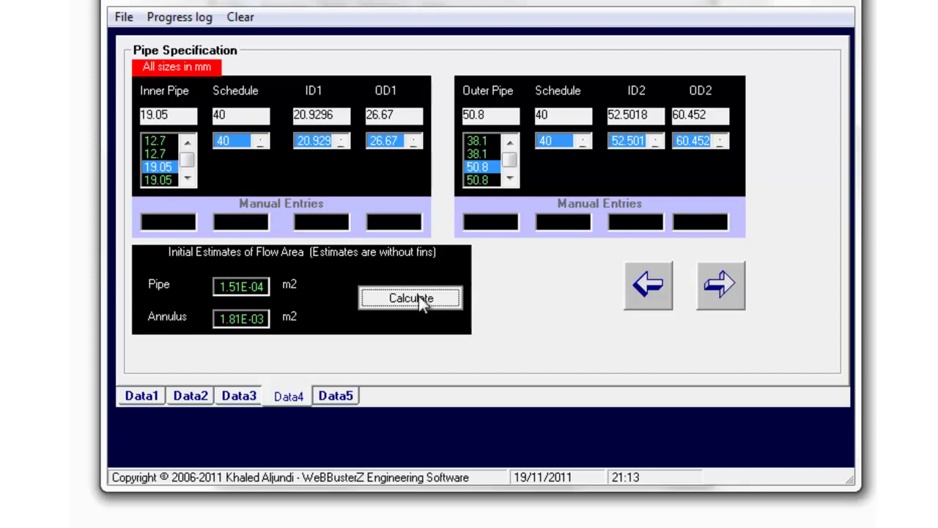
# - Choose a 6.10 m effective length for the exchanger assembly and view the series arrangement diagram
pyautogui.click(731, 282)
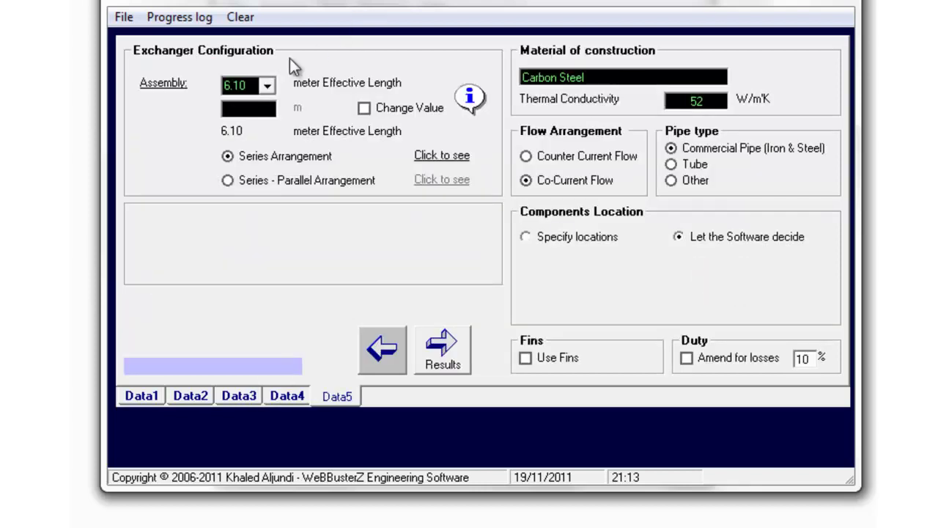
pyautogui.click(267, 85)
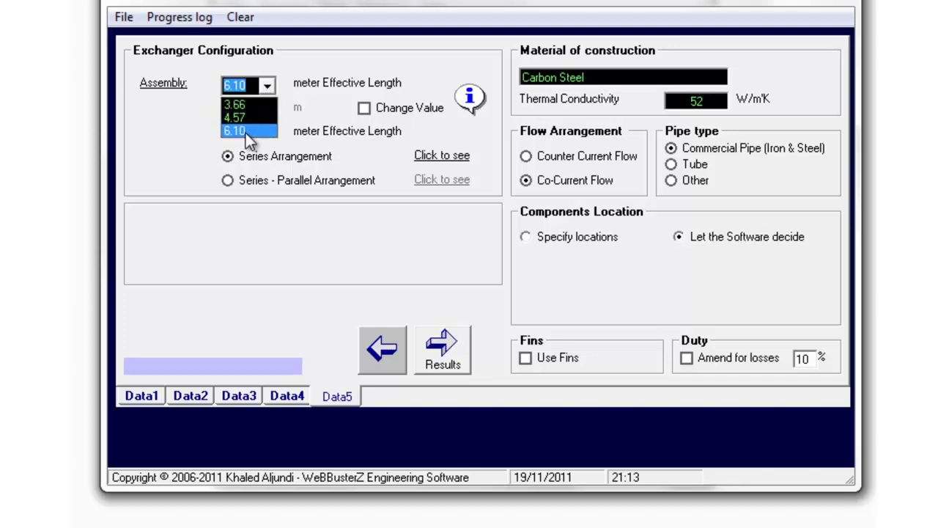
pyautogui.click(239, 129)
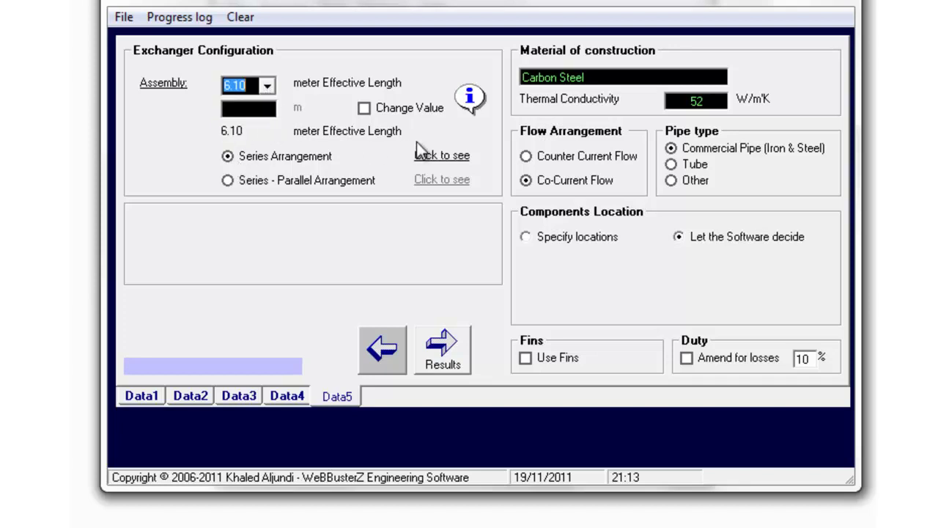
pyautogui.click(434, 156)
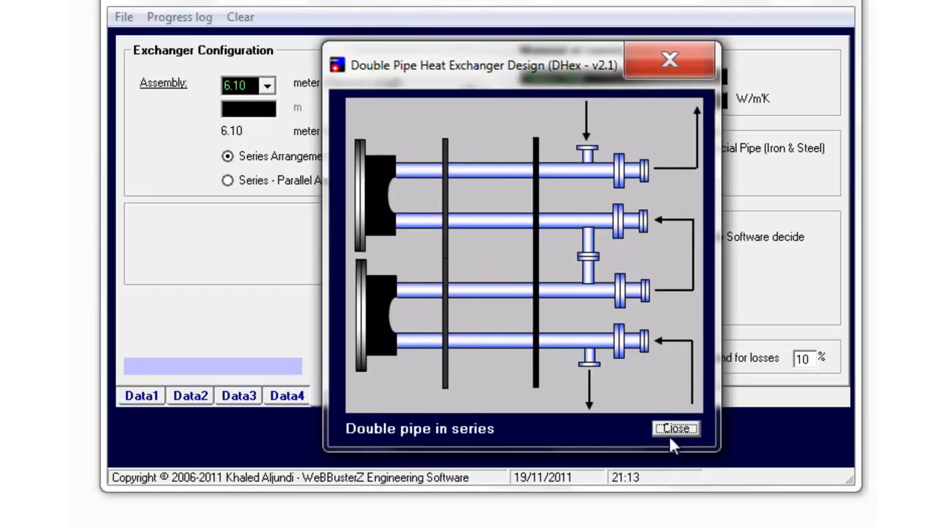
pyautogui.click(673, 429)
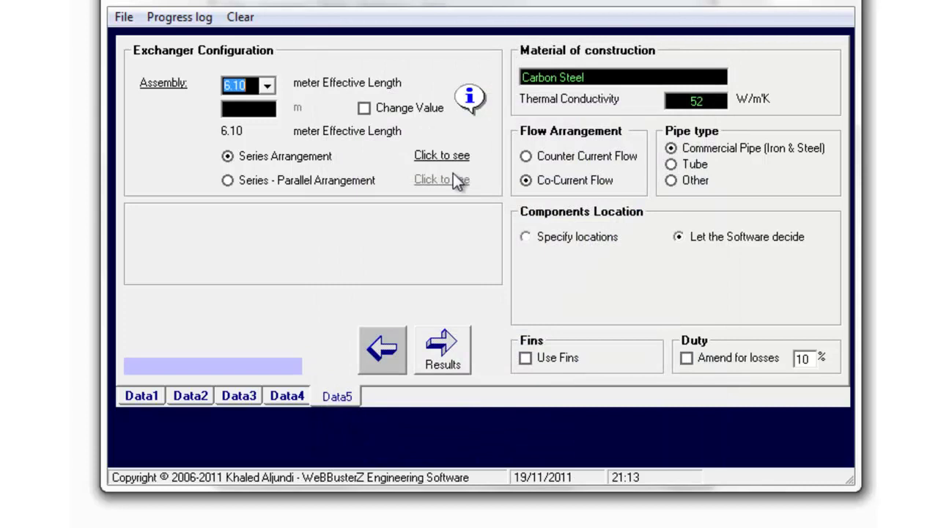
# - Try the series-parallel arrangement, view its diagram, and restore the series arrangement
pyautogui.click(233, 181)
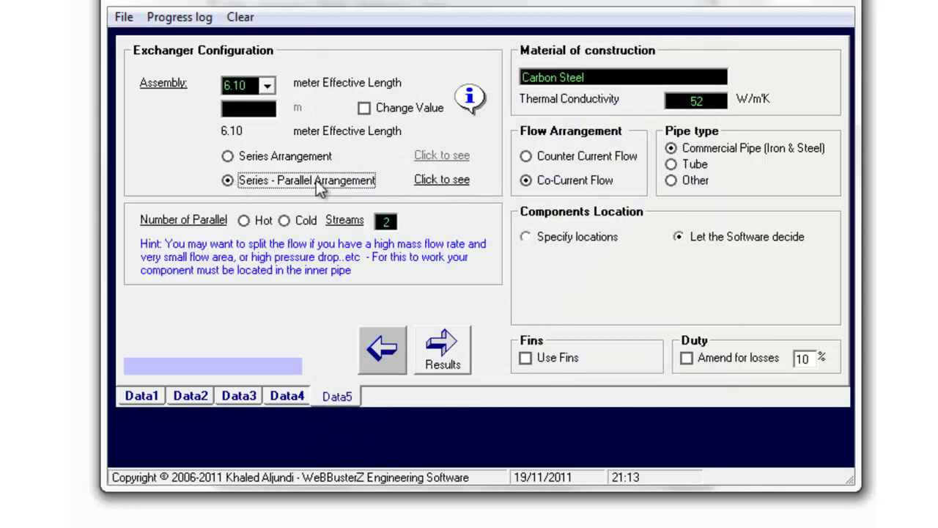
pyautogui.click(447, 181)
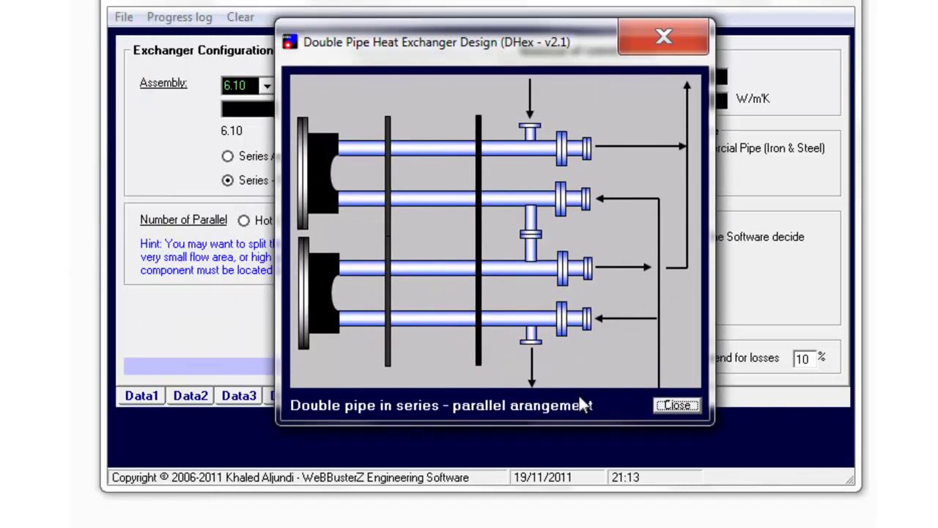
pyautogui.click(663, 406)
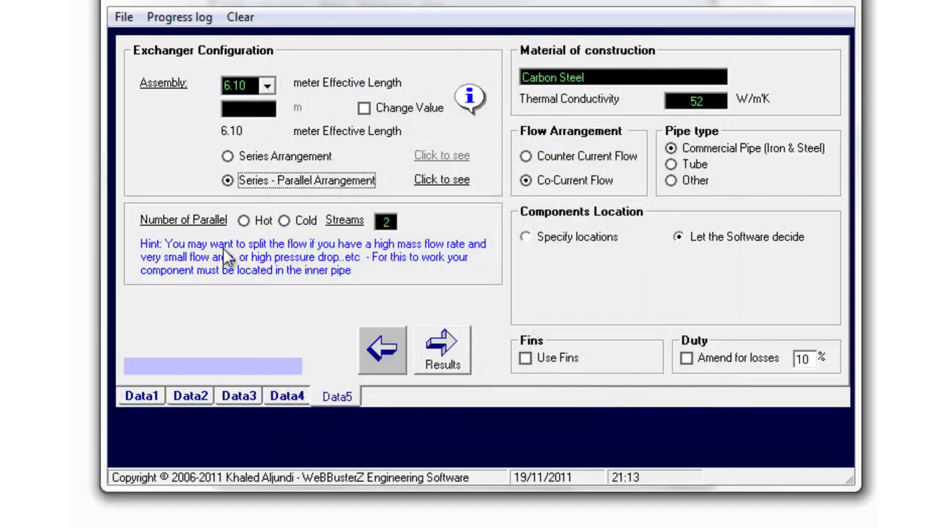
pyautogui.click(228, 157)
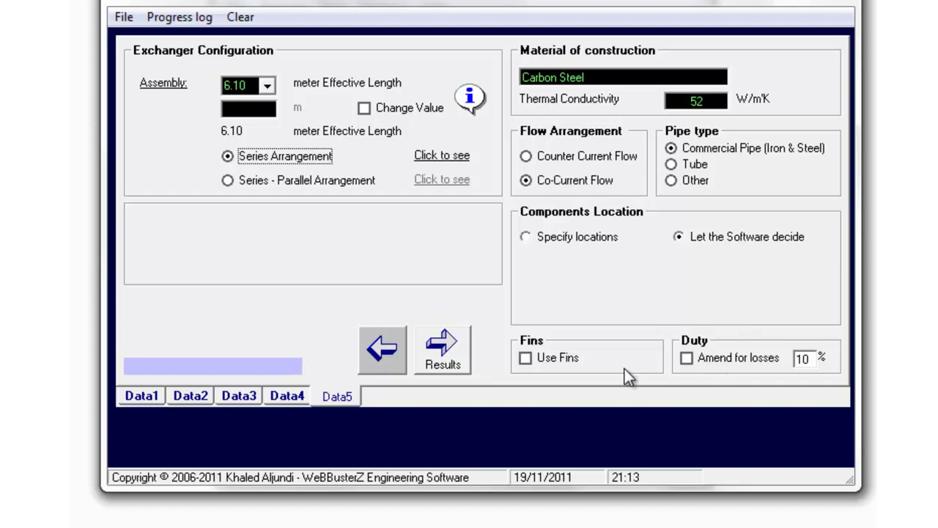
# - Try the fins option, leave it disabled, and open the design results
pyautogui.click(524, 357)
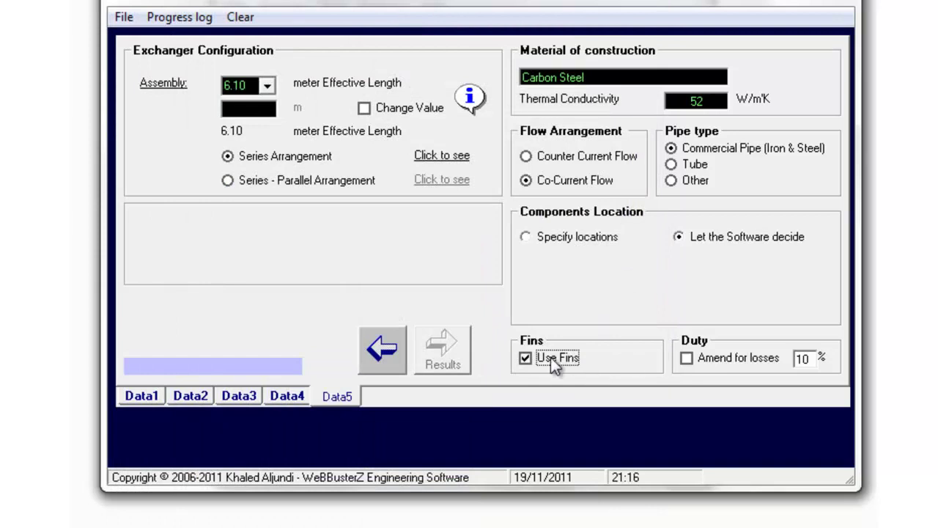
pyautogui.click(555, 359)
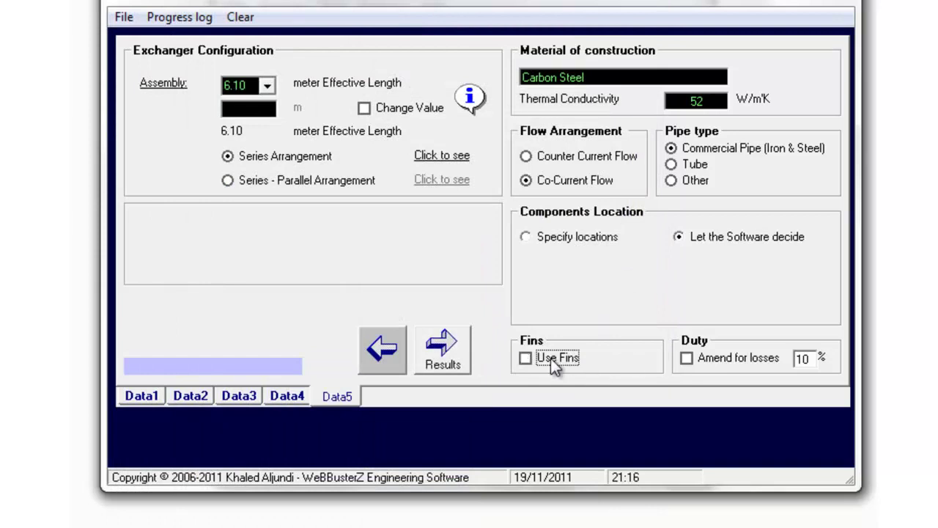
pyautogui.click(453, 356)
pyautogui.click(456, 356)
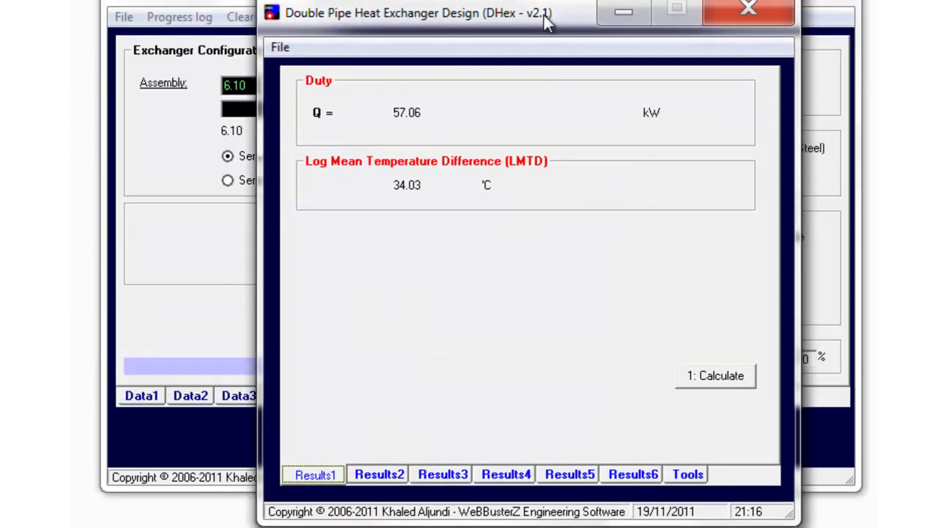
# - Calculate the cold side flow rate and view the flow properties of the inner pipe and annulus
pyautogui.click(697, 388)
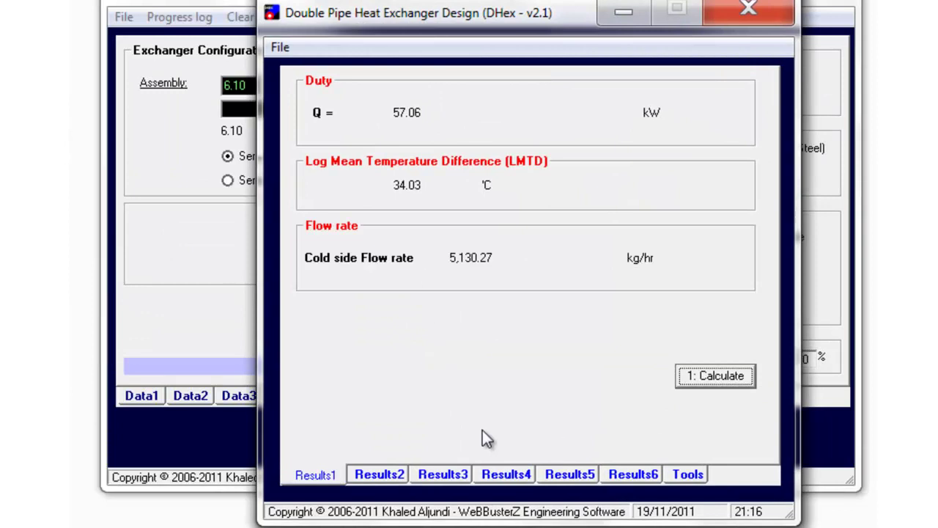
pyautogui.click(389, 475)
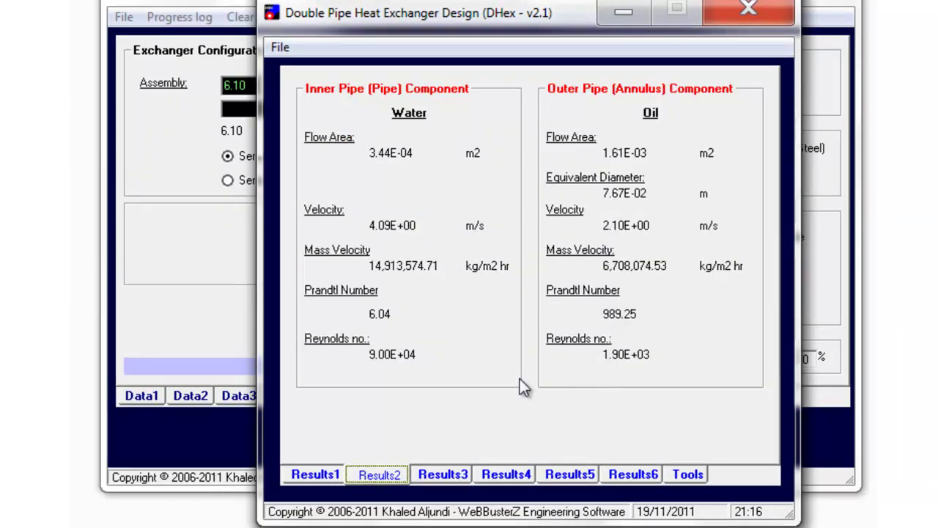
# - Try the 0.023 non-viscous correlation for the annulus Nusselt number, and recalculate with the Kern correlation ignoring the viscosity term
pyautogui.click(445, 475)
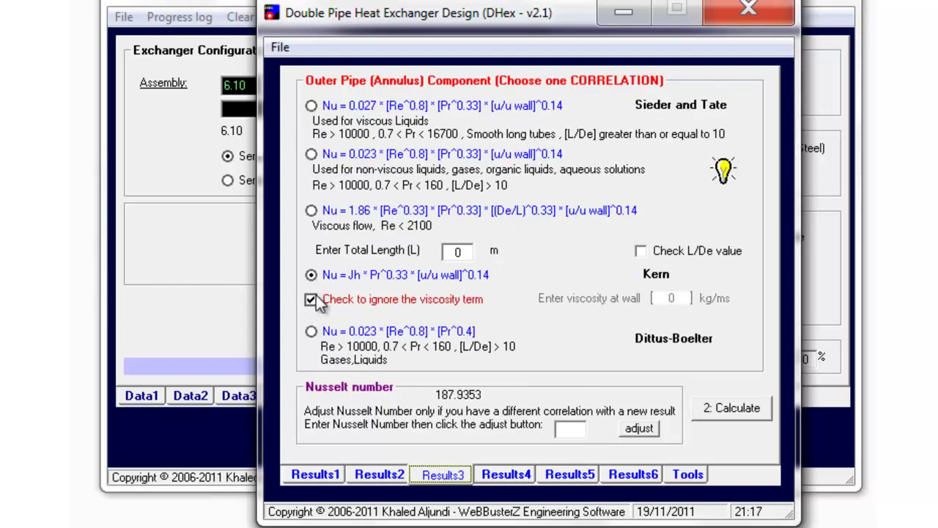
pyautogui.click(722, 411)
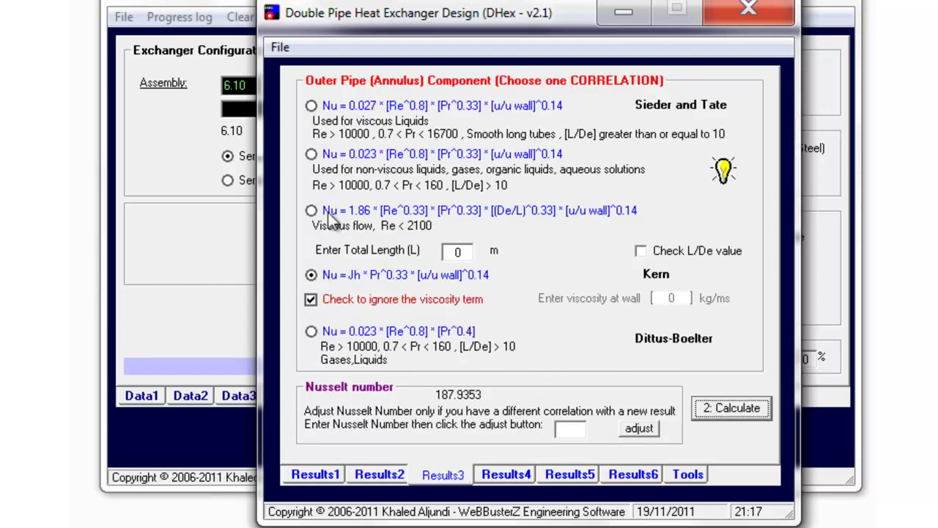
pyautogui.click(313, 155)
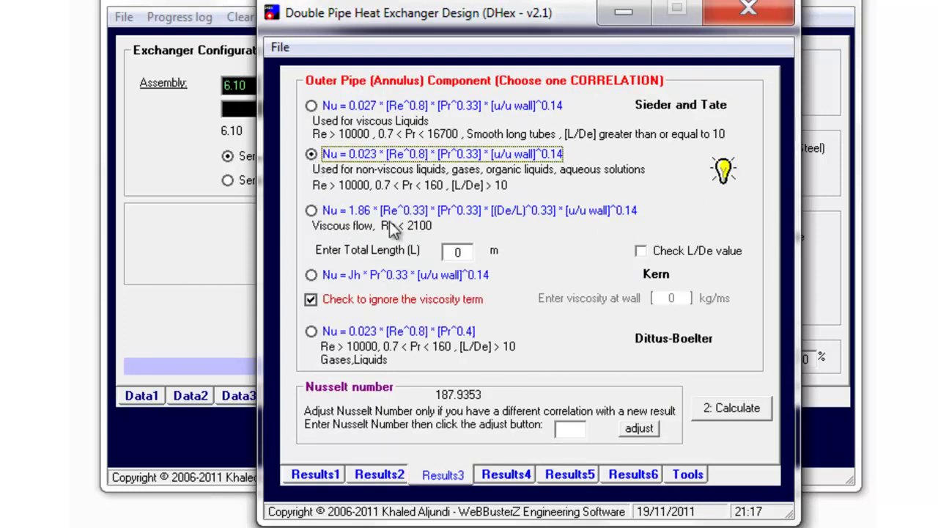
pyautogui.click(748, 413)
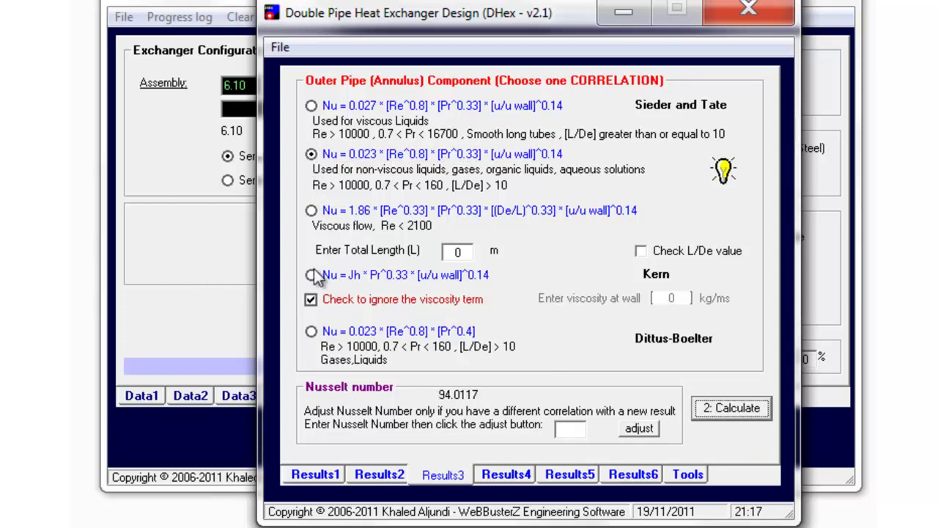
pyautogui.click(312, 274)
pyautogui.click(744, 410)
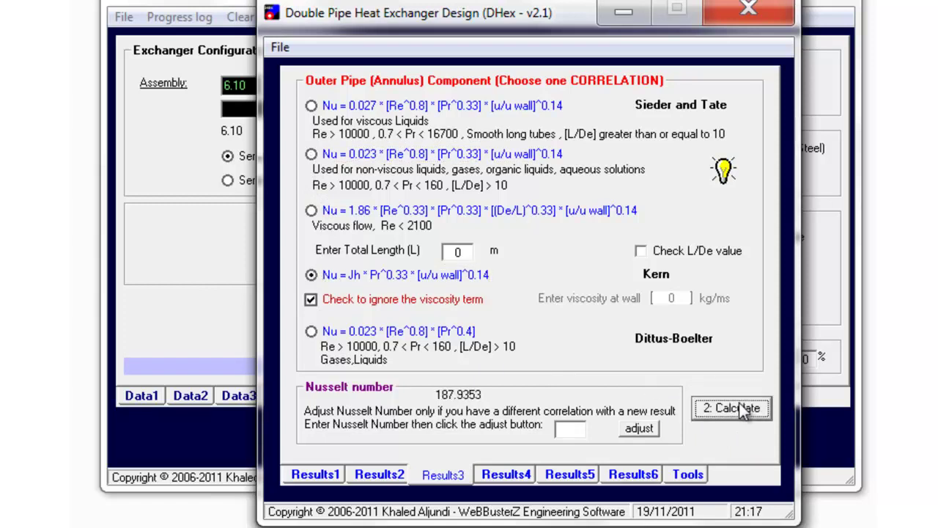
# - Ignore the inner pipe's viscosity term, try the 0.023 non-viscous correlation, and recalculate its Nusselt number with the Kern correlation
pyautogui.click(513, 477)
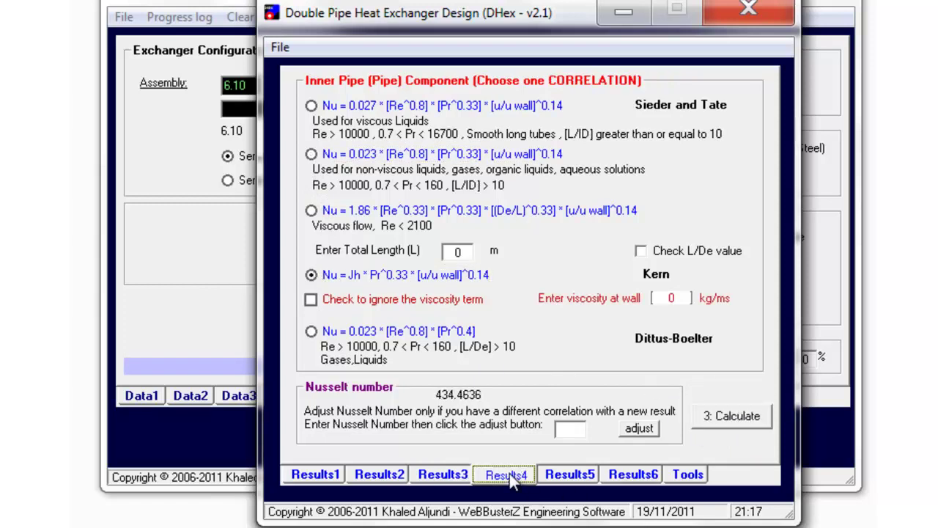
pyautogui.click(313, 300)
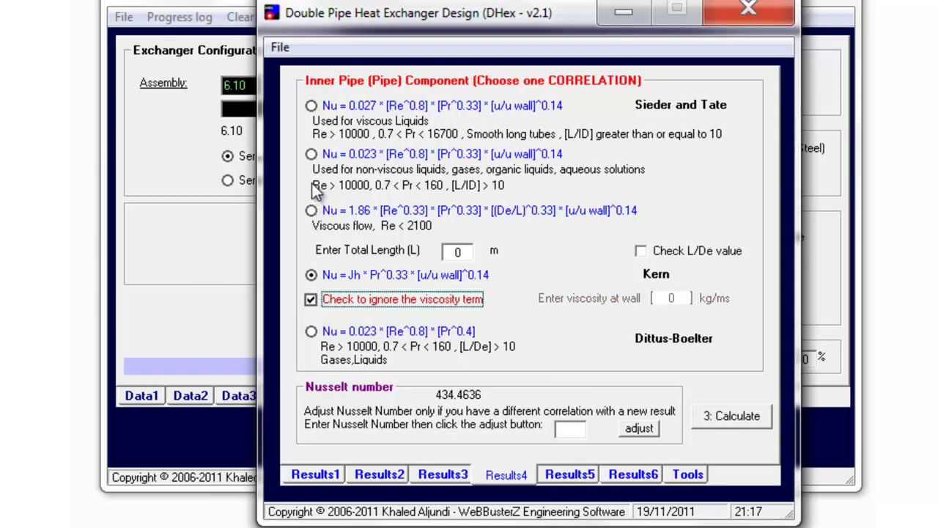
pyautogui.click(317, 156)
pyautogui.click(705, 416)
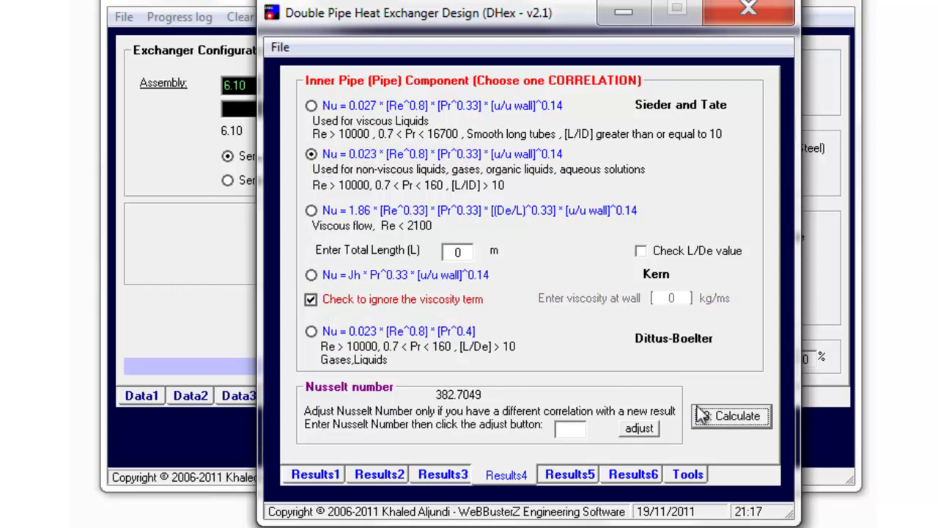
pyautogui.click(311, 274)
pyautogui.click(726, 423)
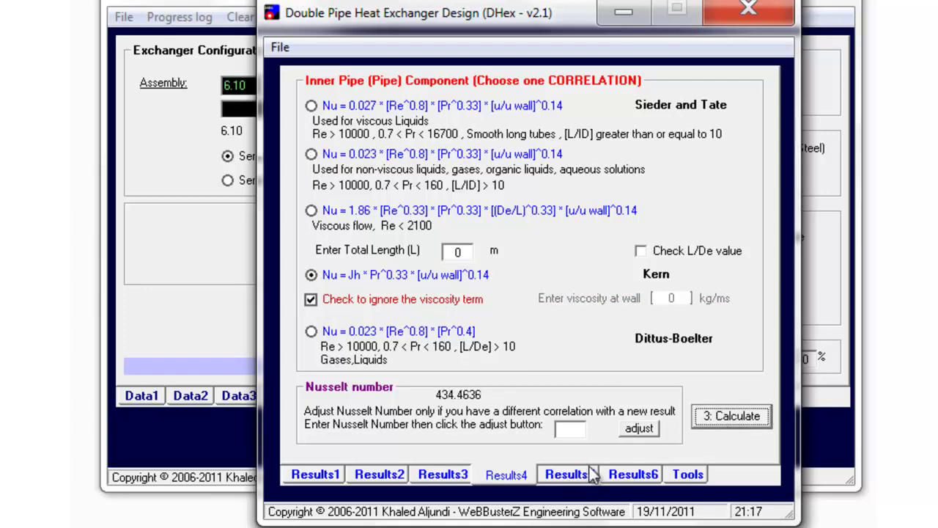
# - Calculate the exchanger's heat transfer coefficients and sizing, and the pressure drops for the inner pipe and annulus
pyautogui.click(586, 477)
pyautogui.click(733, 434)
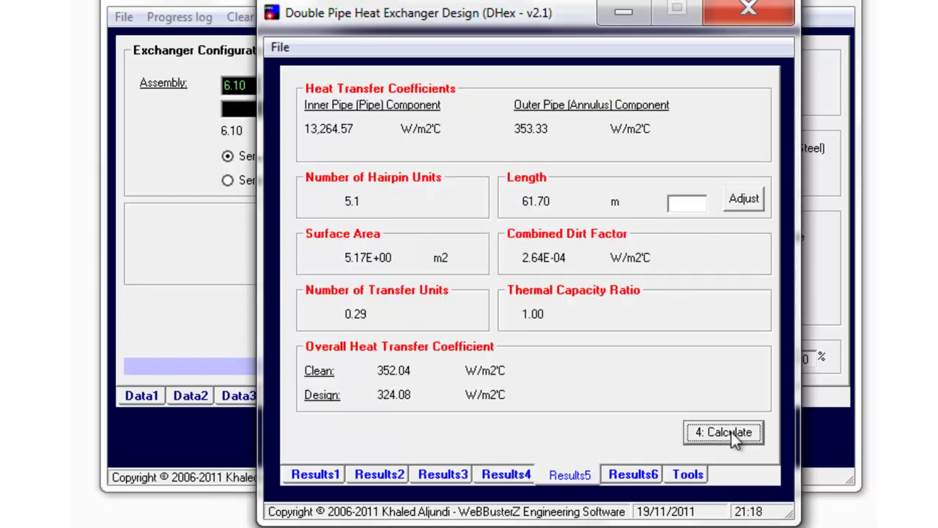
pyautogui.click(634, 475)
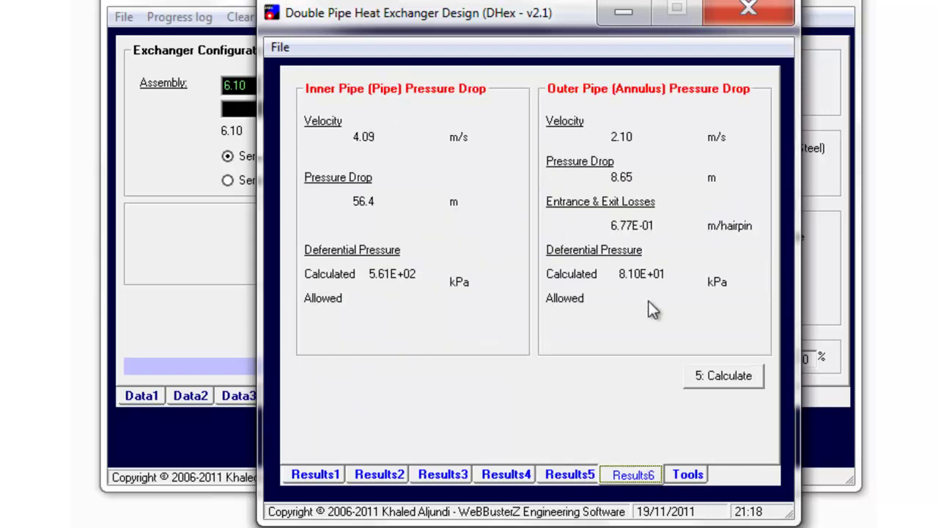
pyautogui.click(700, 377)
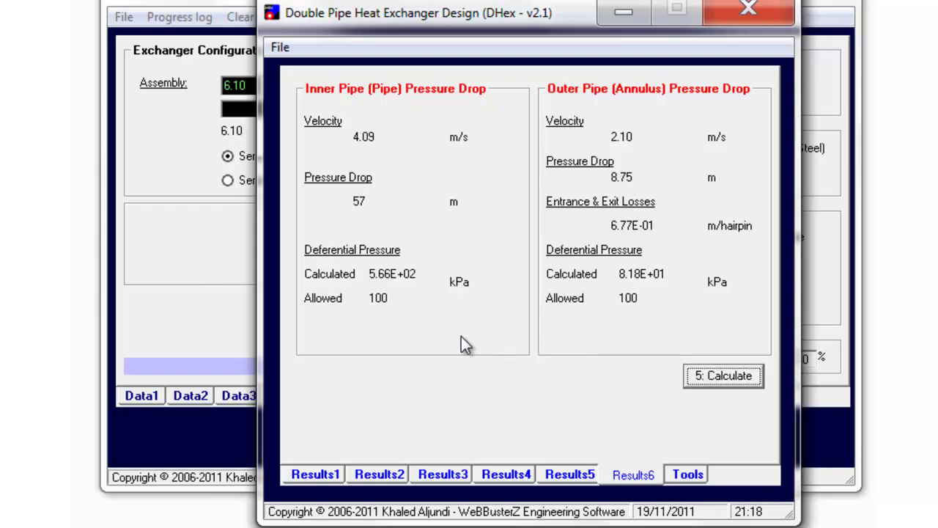
# - View the detailed text summary of the design results and close it
pyautogui.click(688, 474)
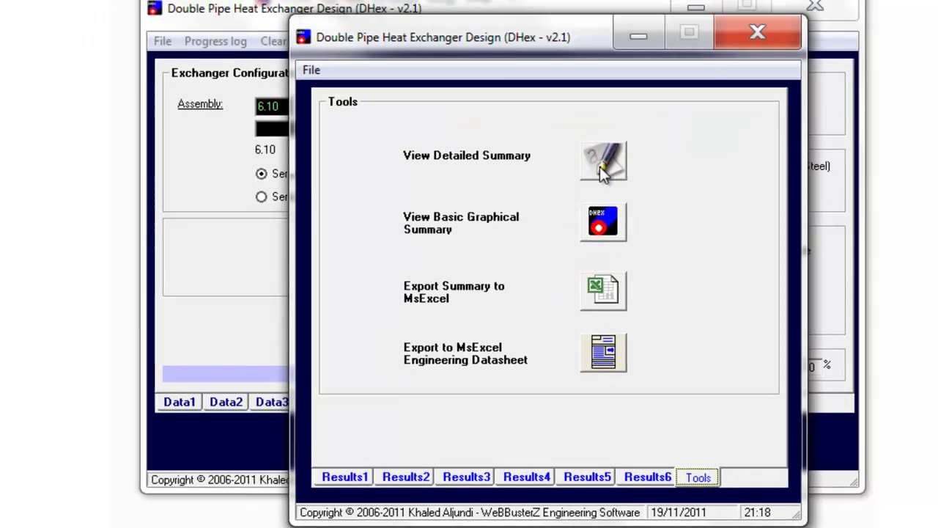
pyautogui.click(601, 167)
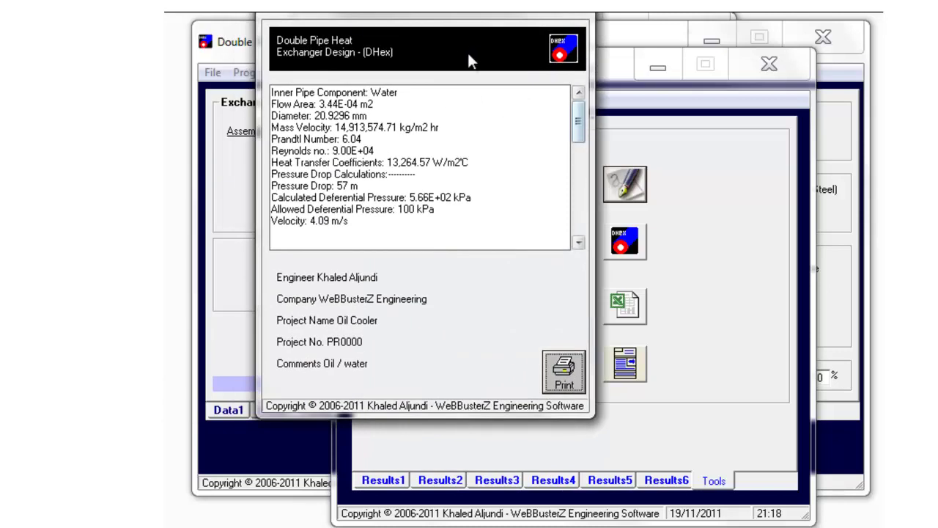
pyautogui.moveTo(575, 150)
pyautogui.mouseDown()
pyautogui.moveTo(577, 233)
pyautogui.moveTo(577, 148)
pyautogui.mouseUp()
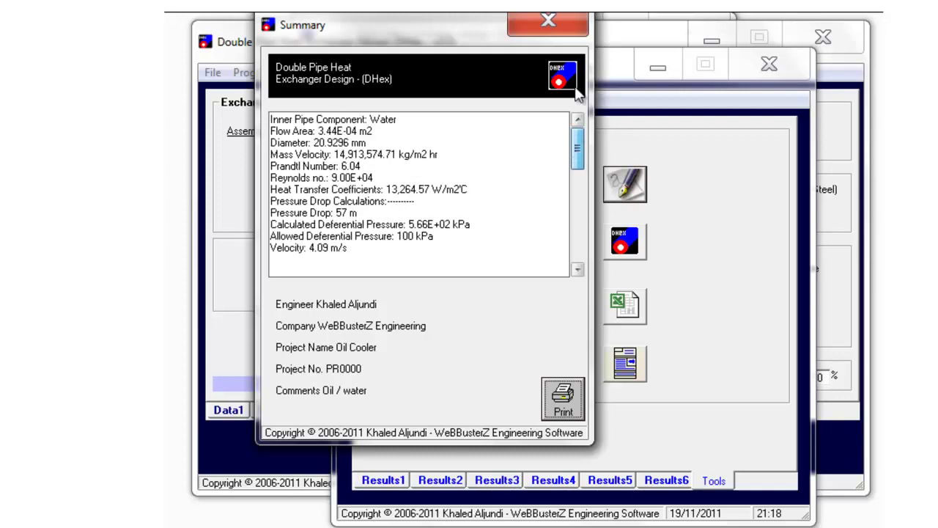
pyautogui.click(549, 22)
# - View the basic graphical summary with the series arrangement diagram and close it
pyautogui.click(636, 242)
pyautogui.moveTo(384, 17); pyautogui.dragTo(393, 35)
pyautogui.moveTo(599, 401)
pyautogui.mouseDown()
pyautogui.moveTo(596, 476)
pyautogui.moveTo(599, 396)
pyautogui.mouseUp()
pyautogui.click(774, 29)
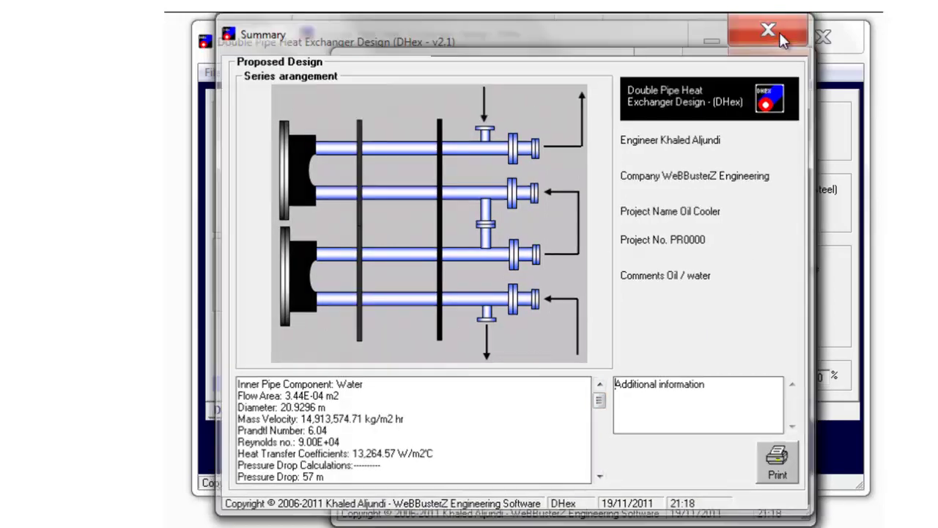
# - View the wizard for exporting the results summary to Excel and close it without exporting
pyautogui.click(626, 314)
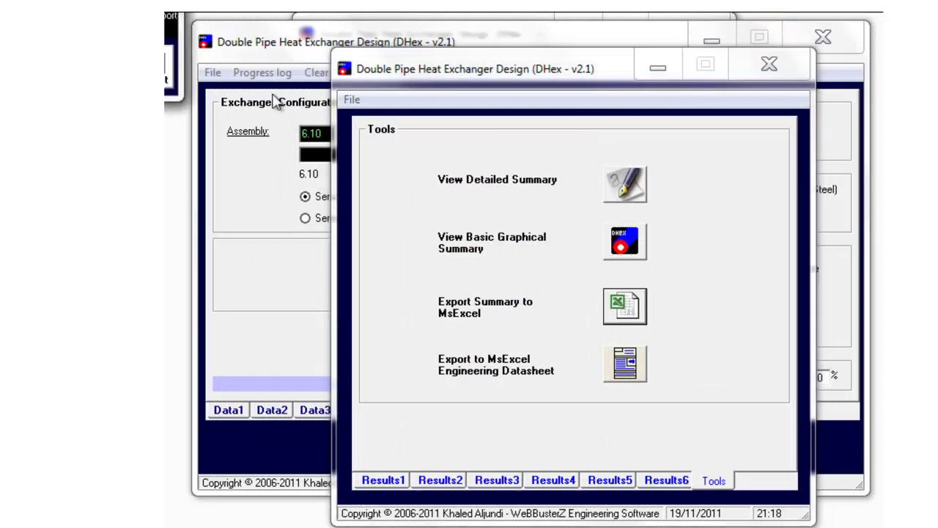
pyautogui.moveTo(422, 138); pyautogui.dragTo(449, 147)
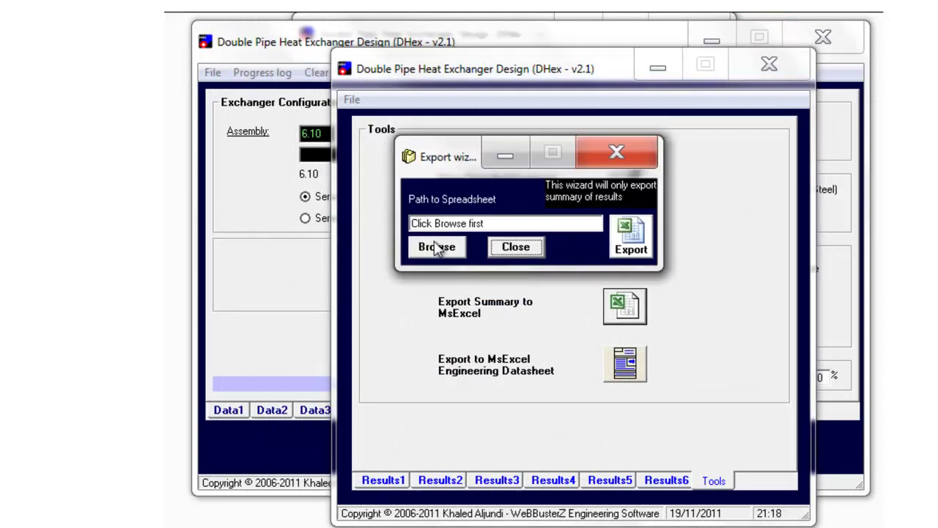
pyautogui.click(530, 253)
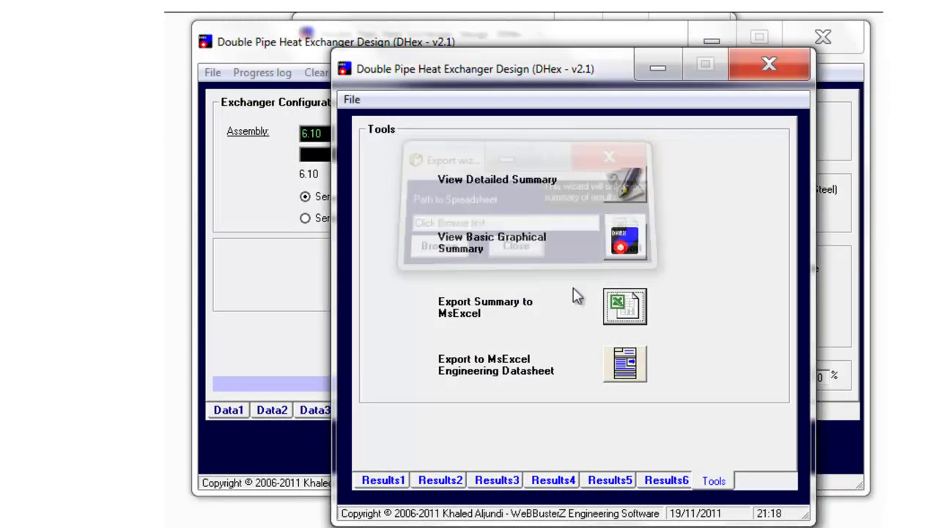
# - Export the engineering datasheet for item tag Hex01 to Excel and keep the generated workbook open
pyautogui.click(618, 372)
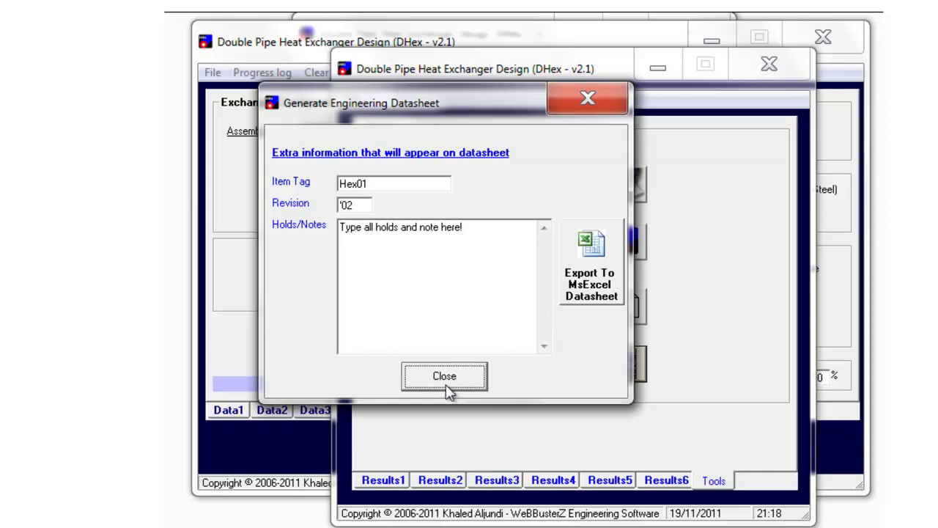
pyautogui.click(594, 297)
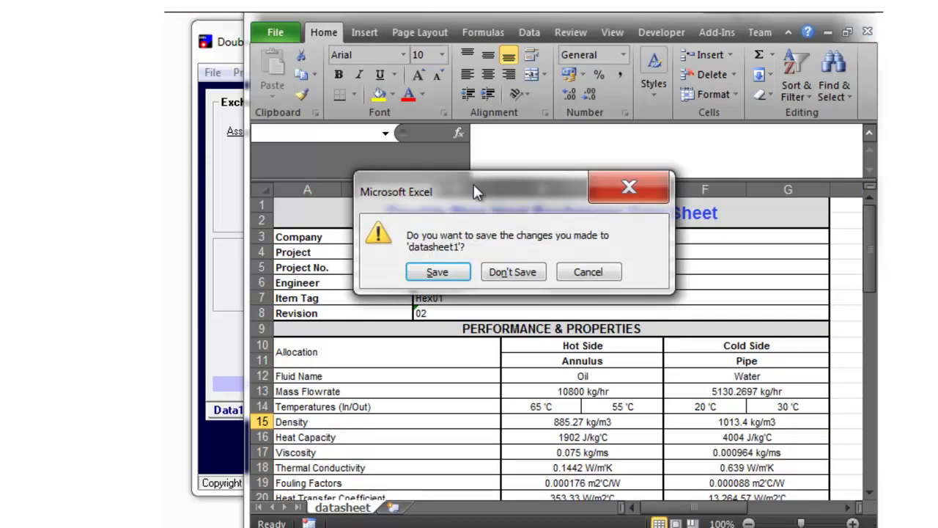
pyautogui.click(594, 272)
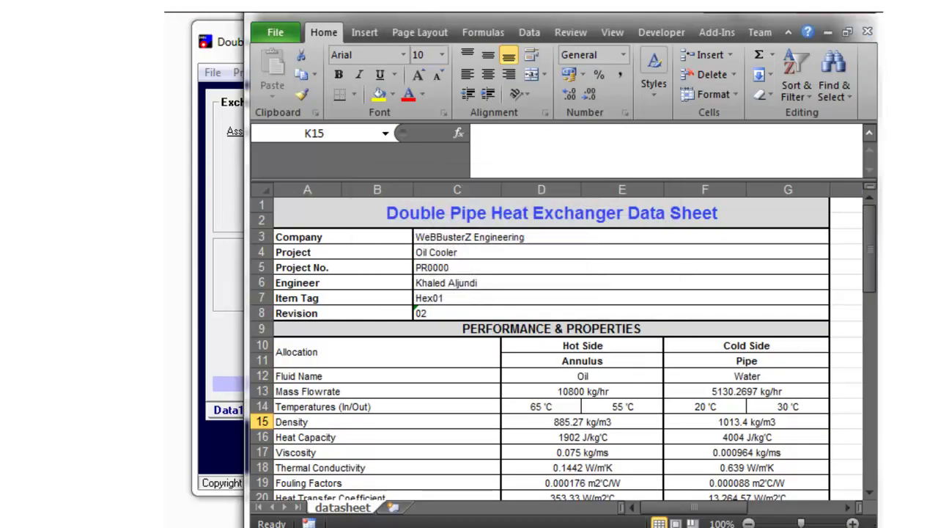
# - Examine the exported datasheet, close the workbook without saving, and close the datasheet export dialog
pyautogui.moveTo(469, 1); pyautogui.dragTo(416, 17)
pyautogui.moveTo(814, 271); pyautogui.dragTo(798, 246)
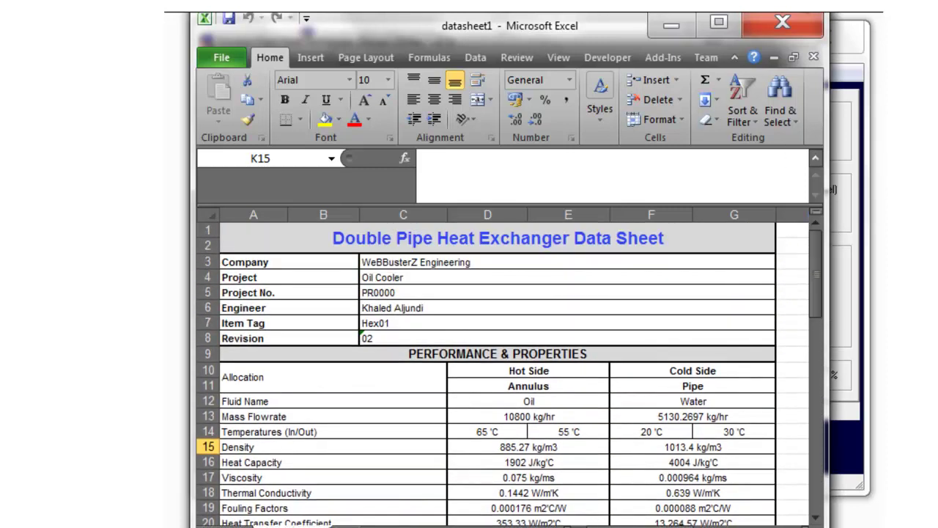
pyautogui.click(784, 20)
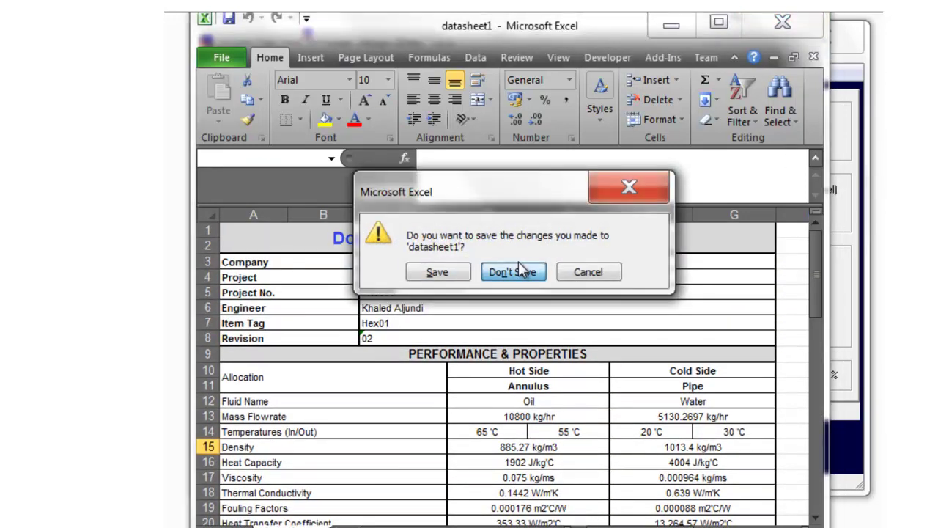
pyautogui.click(518, 269)
pyautogui.click(445, 387)
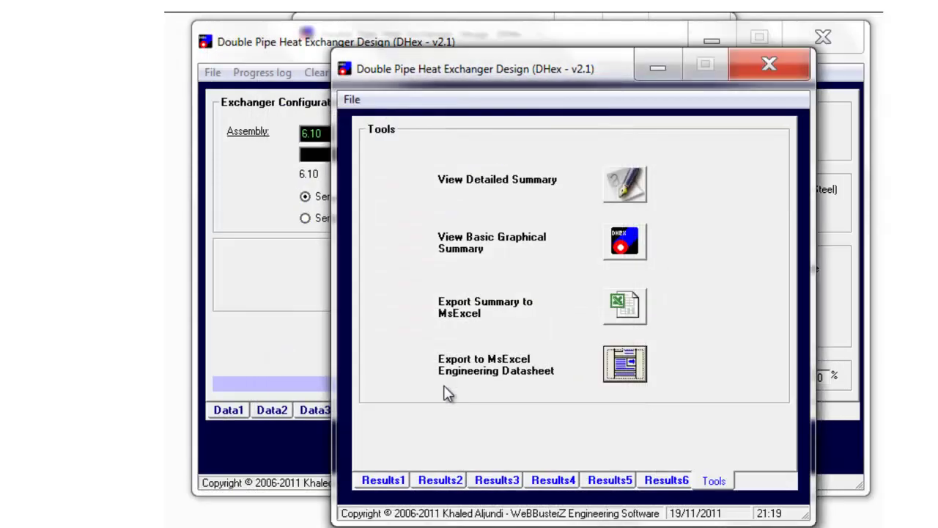